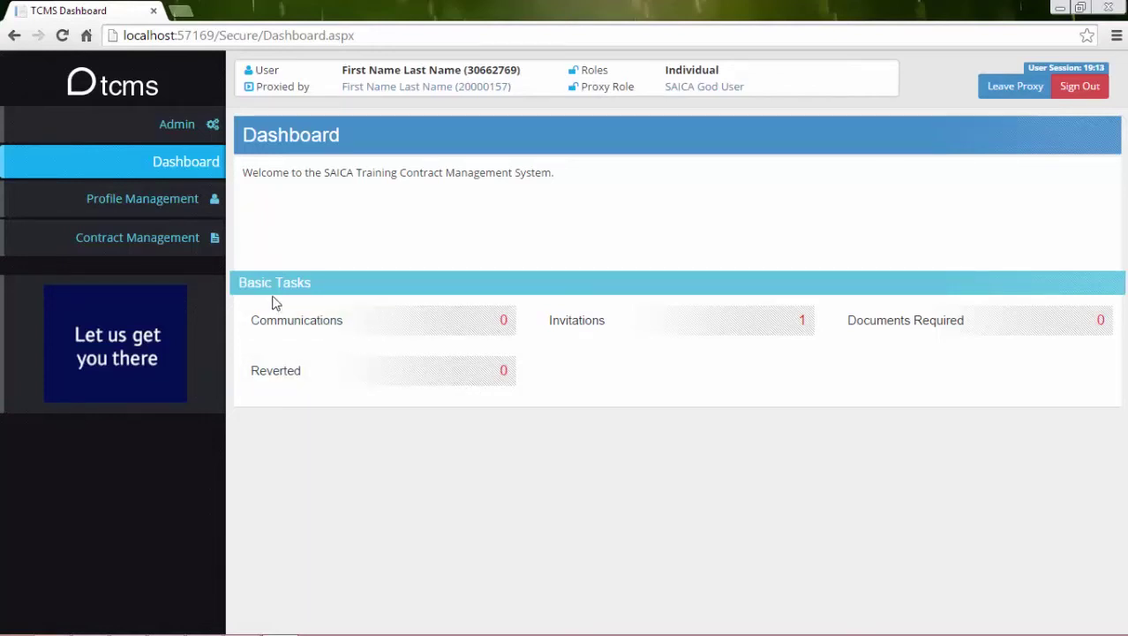
Step: Go to Apply for a Contract under Contract Management in the sidebar
left_click(163, 246)
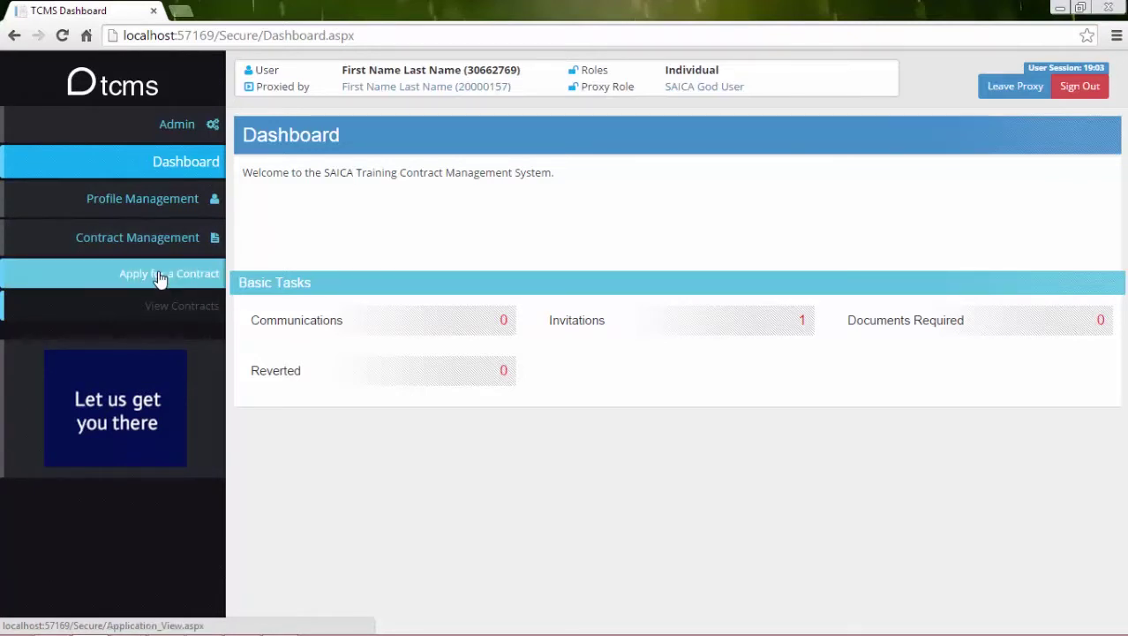
left_click(160, 277)
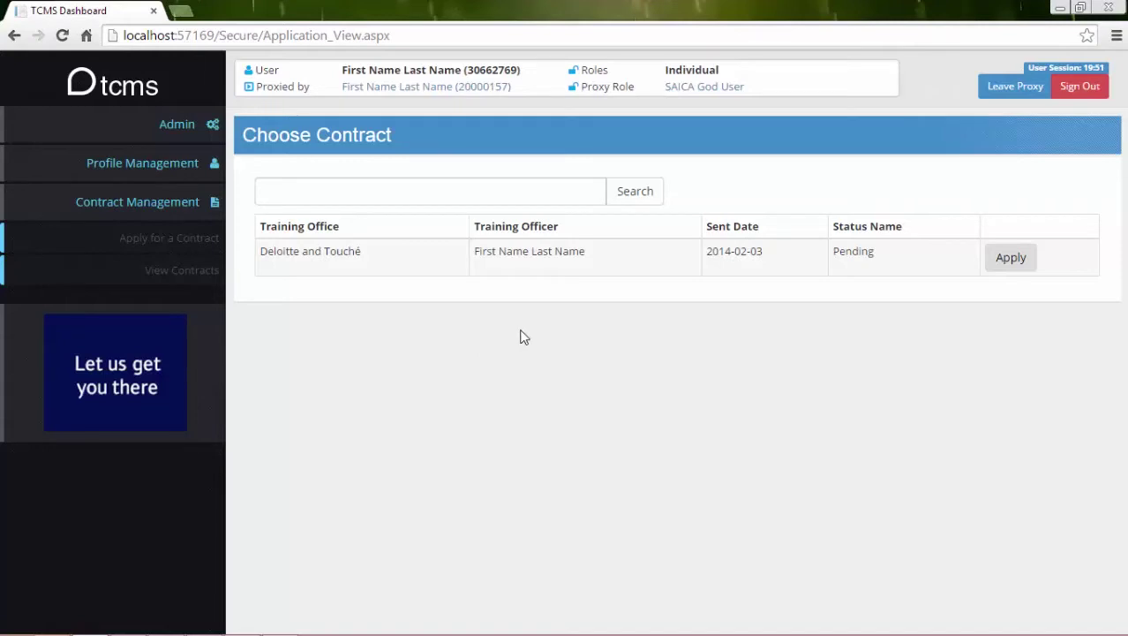
Step: Apply for the Deloitte and Touché contract, tick Signed Letter of Employment, and set start date 2014-10-15
left_click(1011, 260)
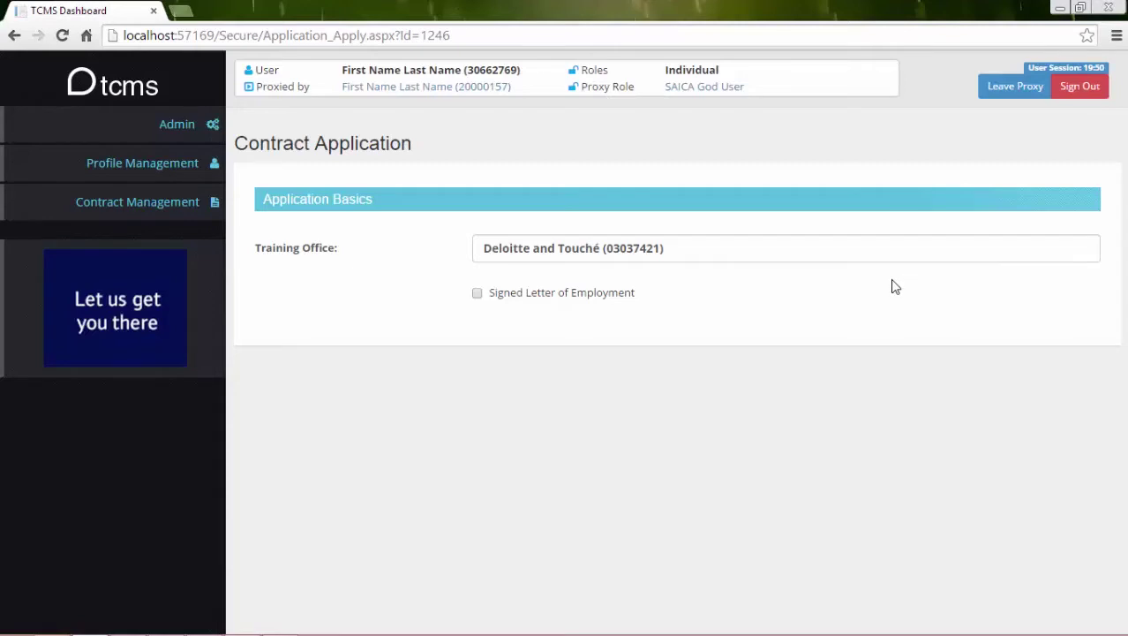
left_click(541, 300)
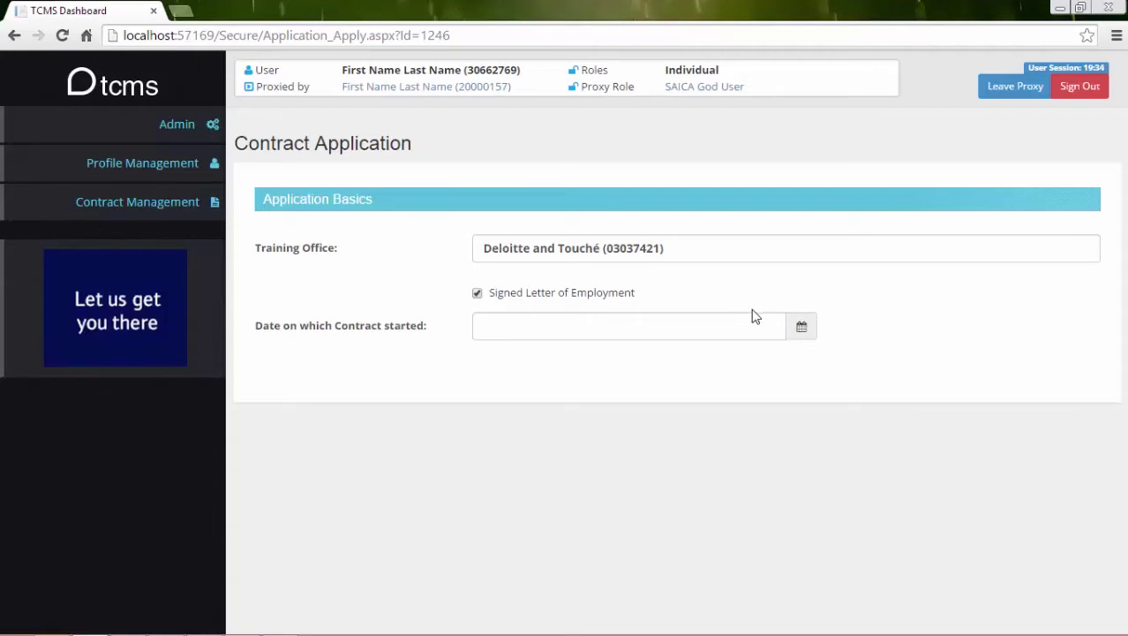
left_click(803, 328)
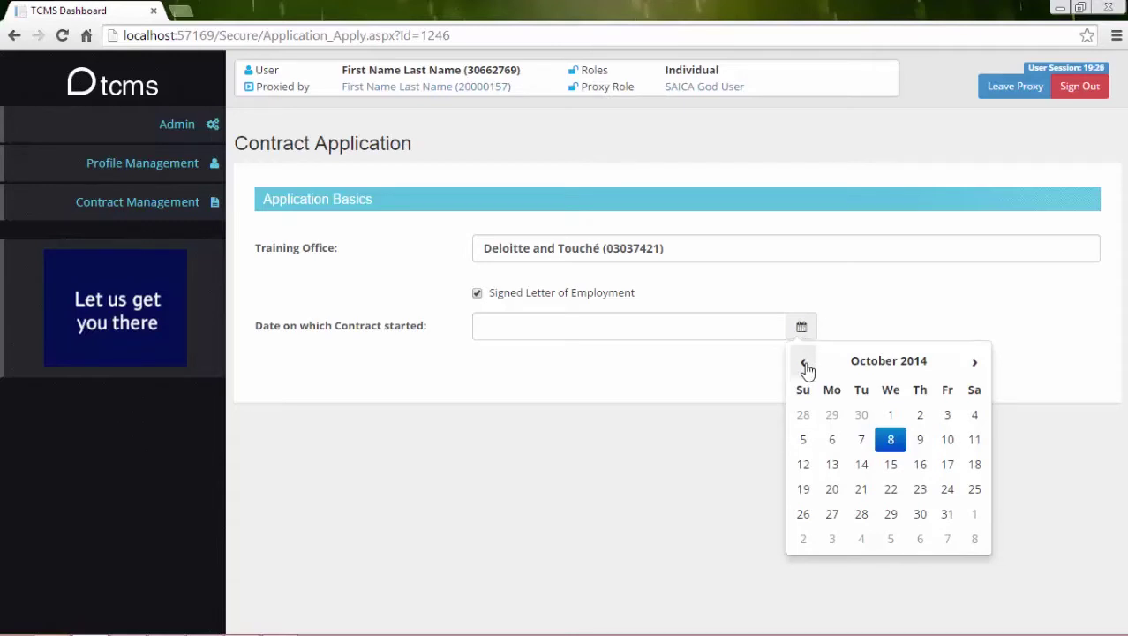
left_click(803, 363)
left_click(804, 363)
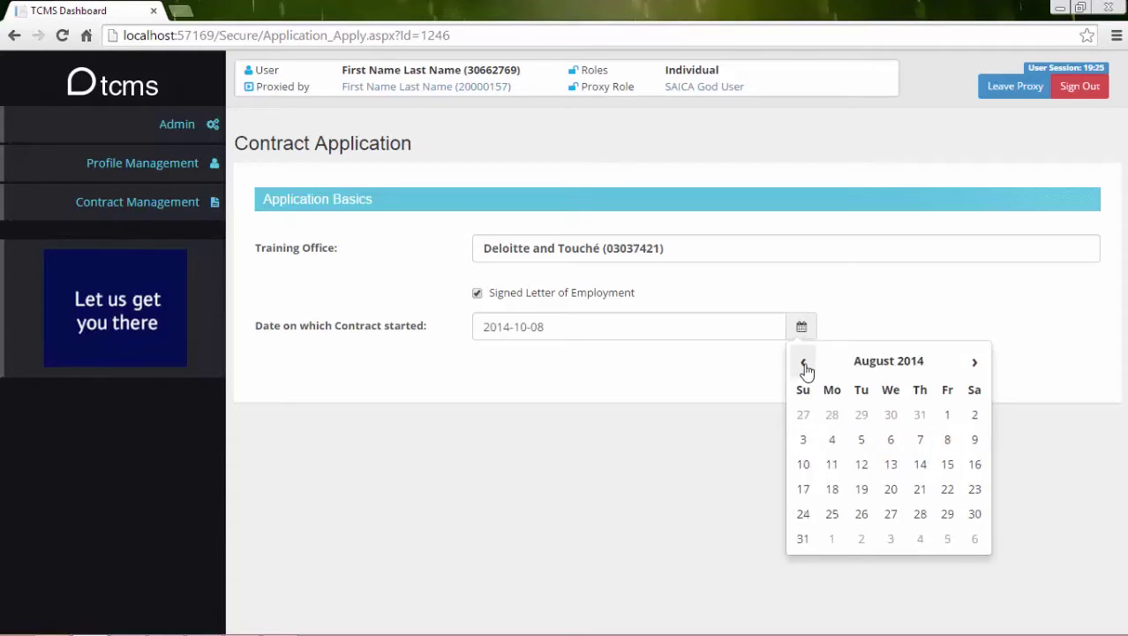
left_click(975, 369)
left_click(977, 370)
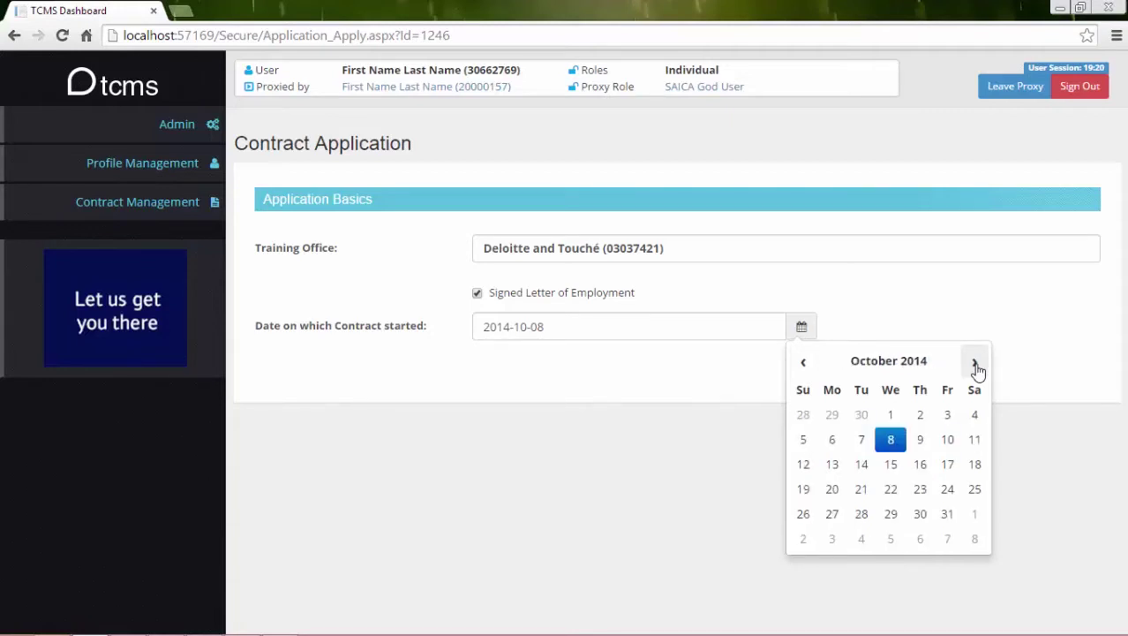
left_click(892, 466)
left_click(669, 380)
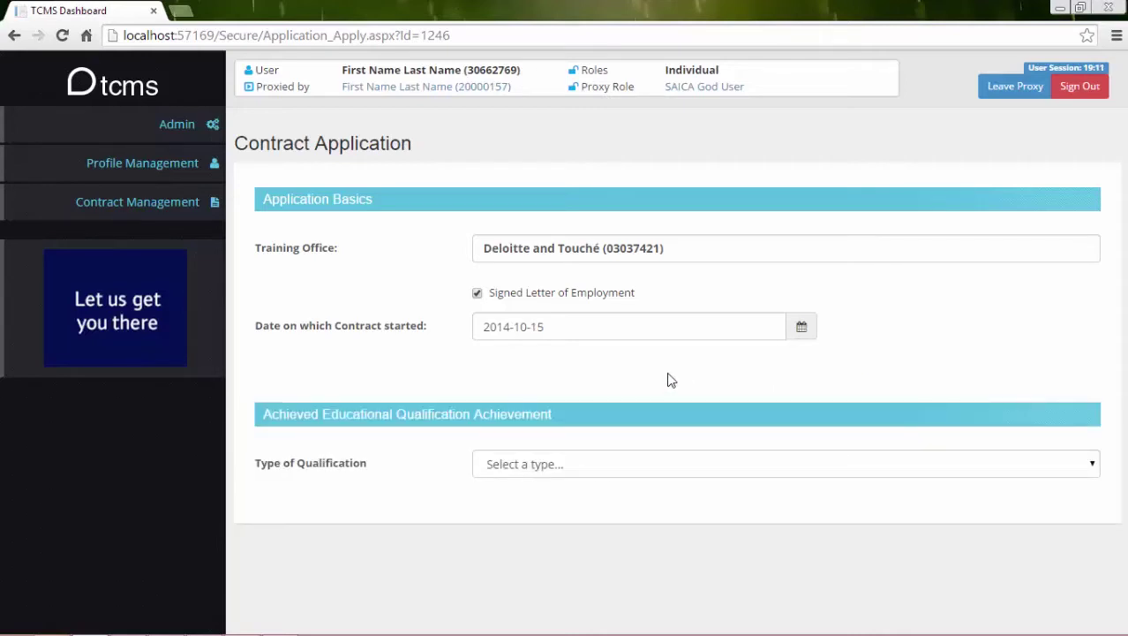
Step: Set the qualification type to Matric or Equivalent, achieved on 12 August 2014
left_click(854, 469)
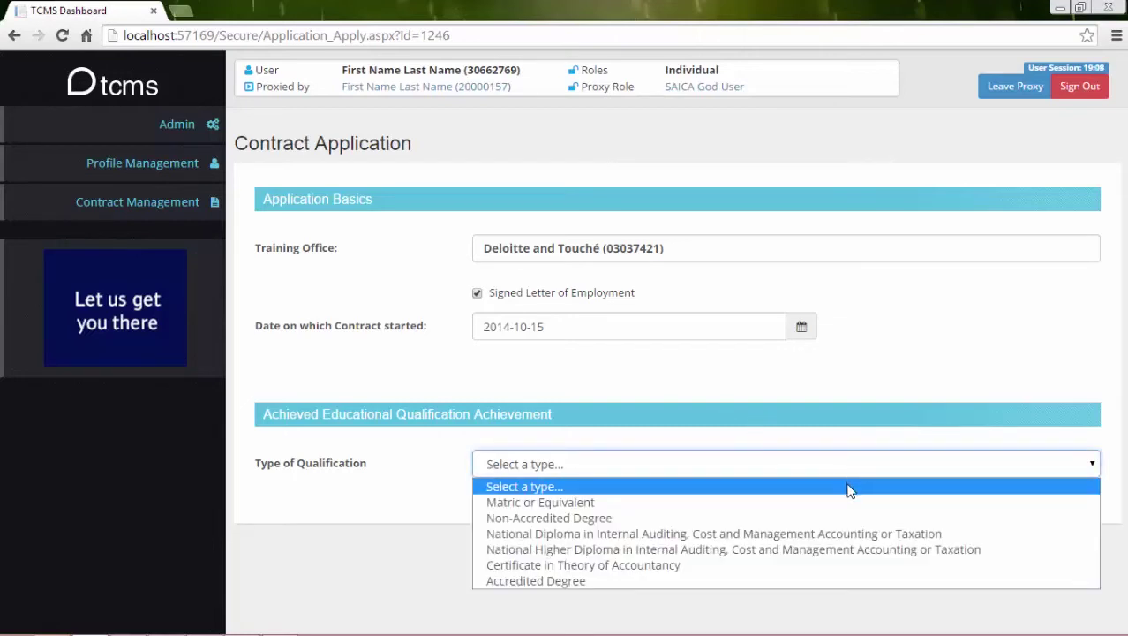
left_click(838, 502)
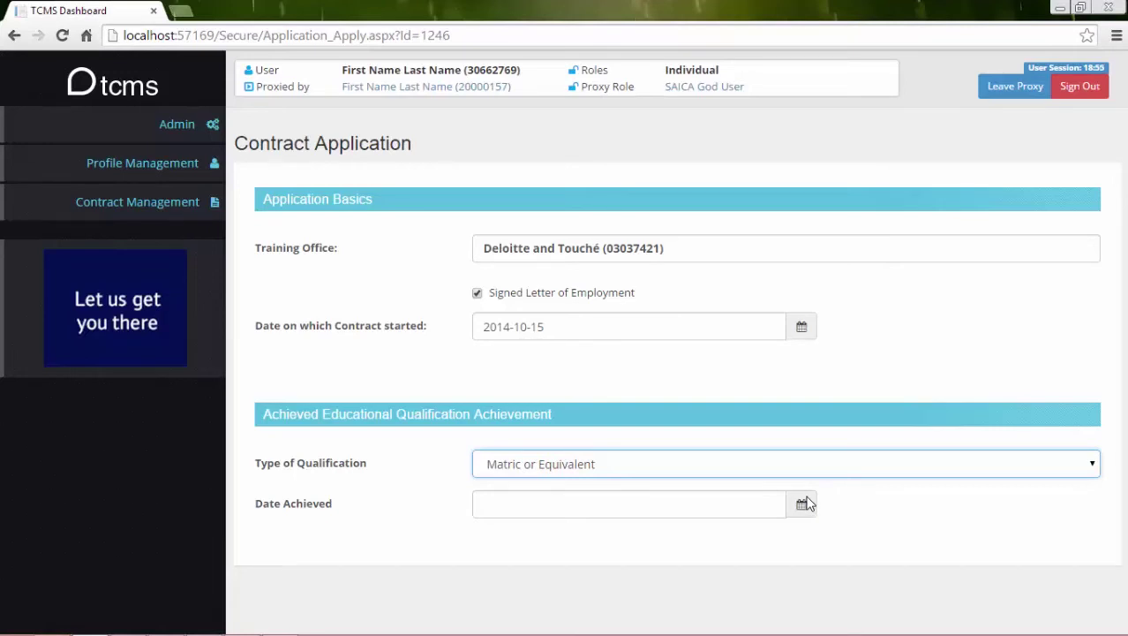
left_click(802, 504)
scroll(806, 503, "down", 2)
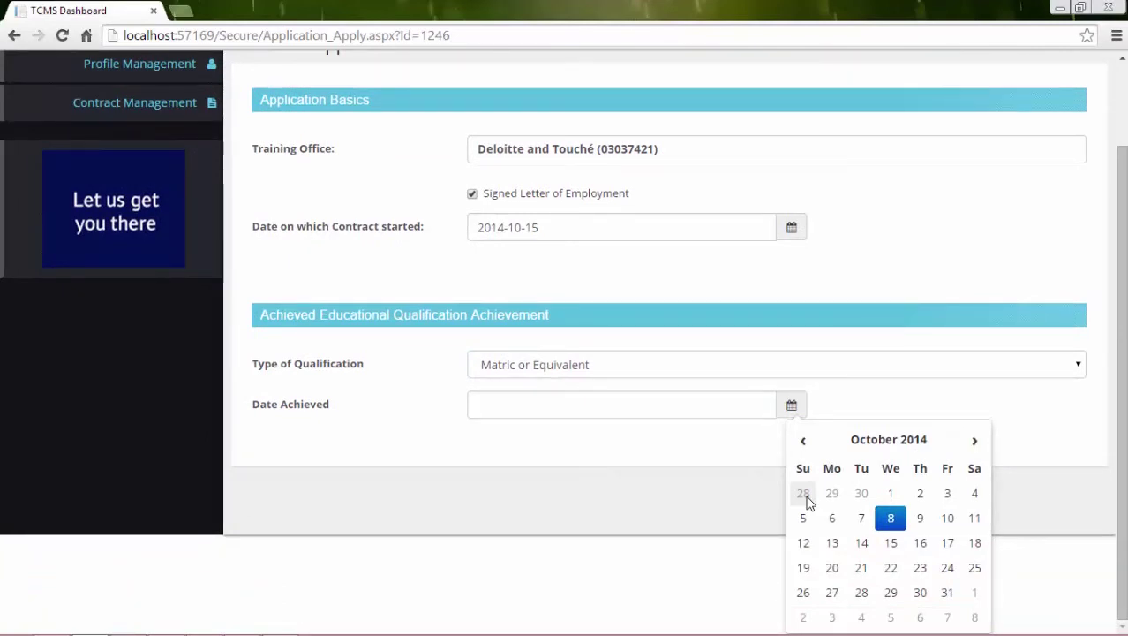
left_click(804, 442)
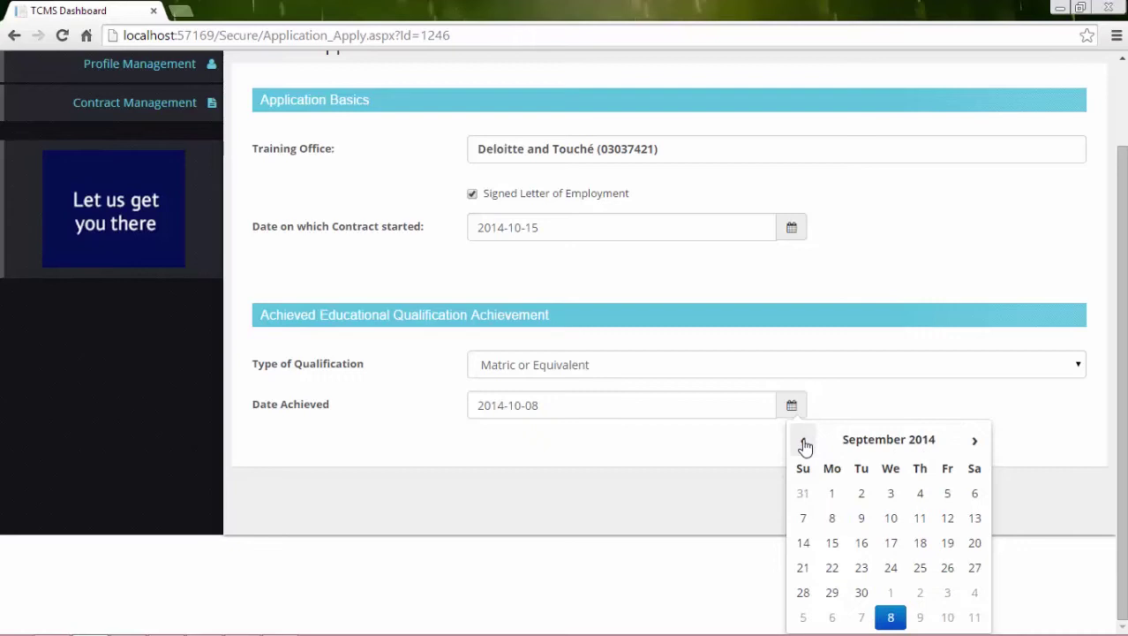
left_click(805, 444)
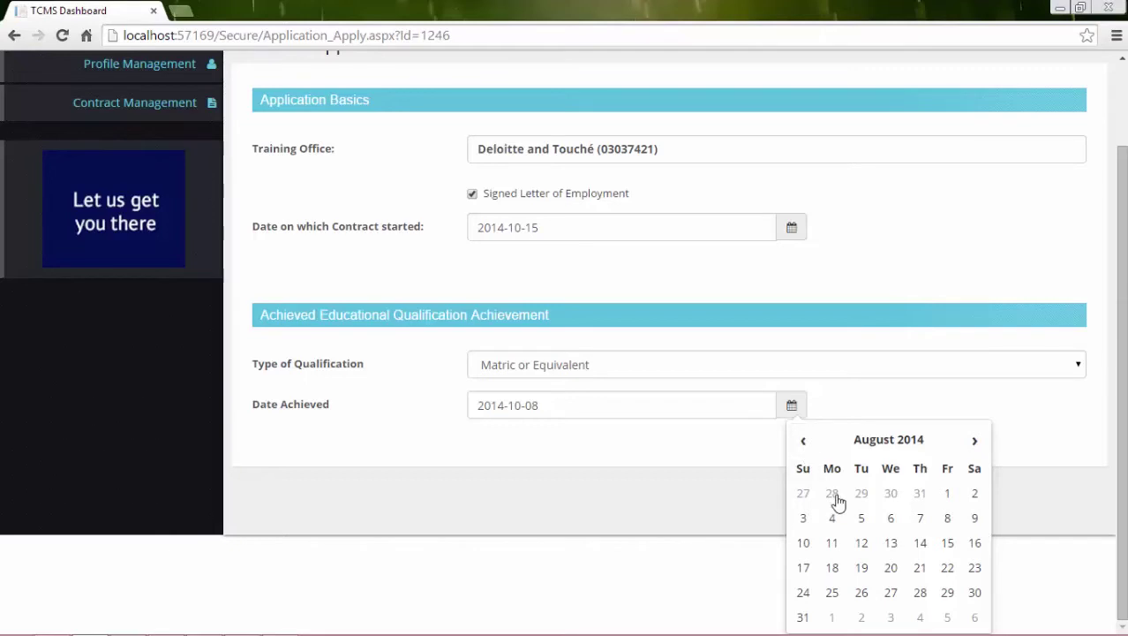
left_click(862, 545)
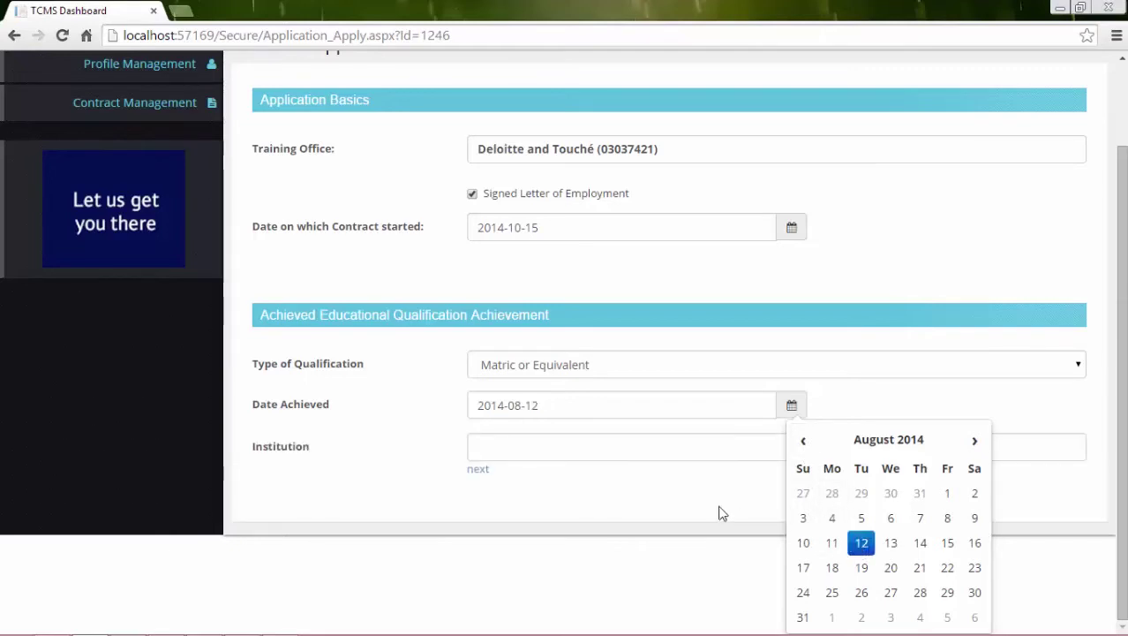
left_click(620, 444)
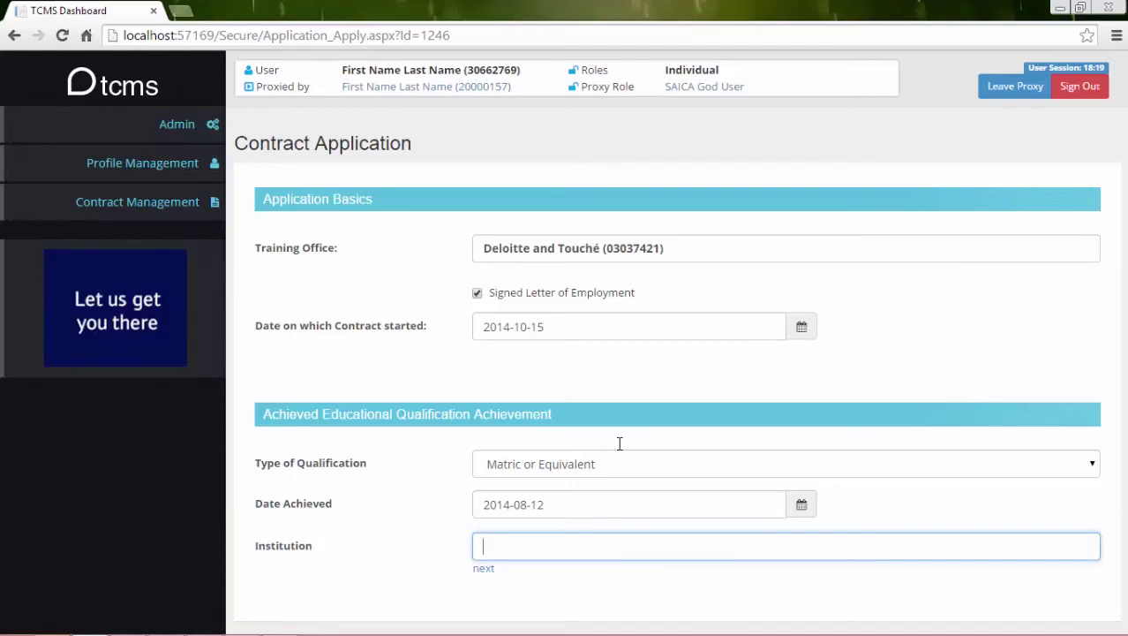
Step: Enter Highschool as the institution and Matric as the name of qualification
type("Highschool")
key("Tab")
key("Return")
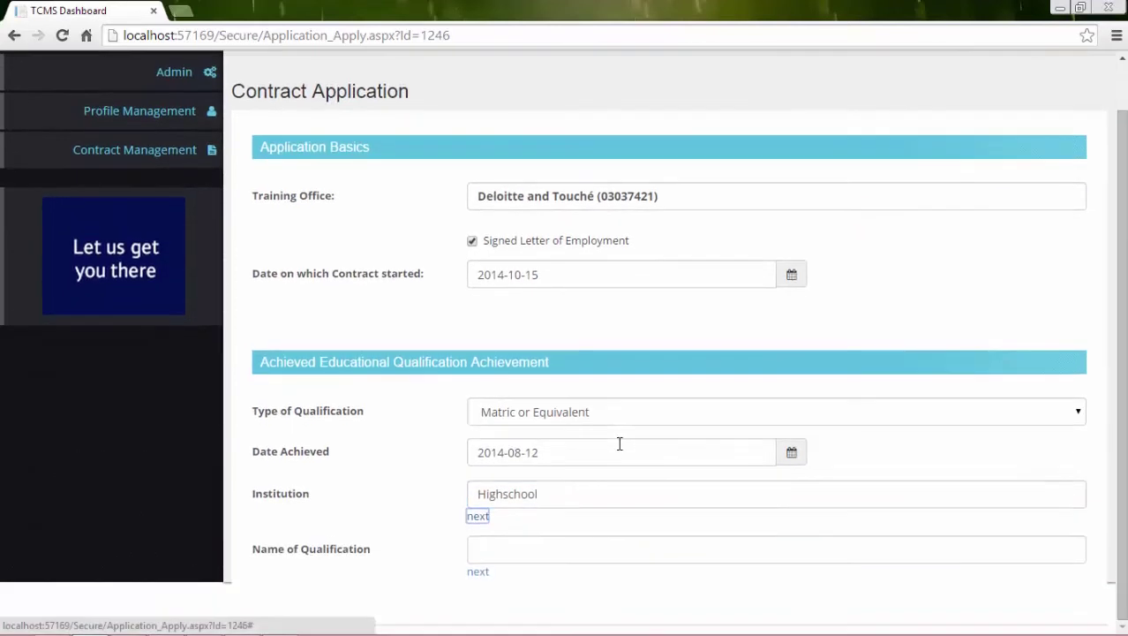
left_click(509, 548)
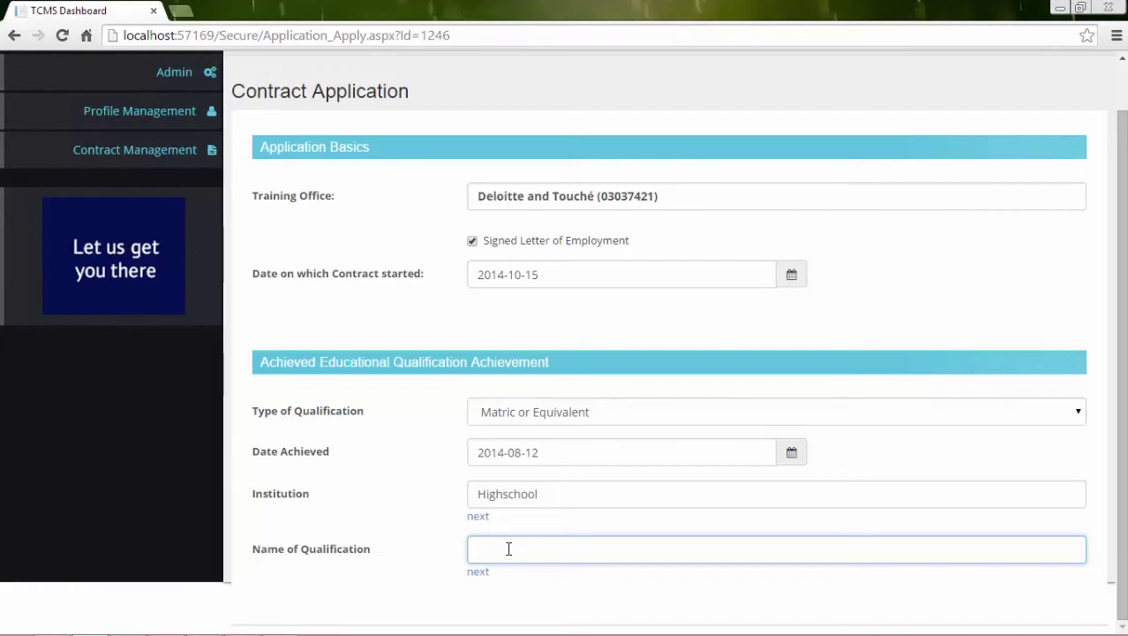
type("Matric")
key("Tab")
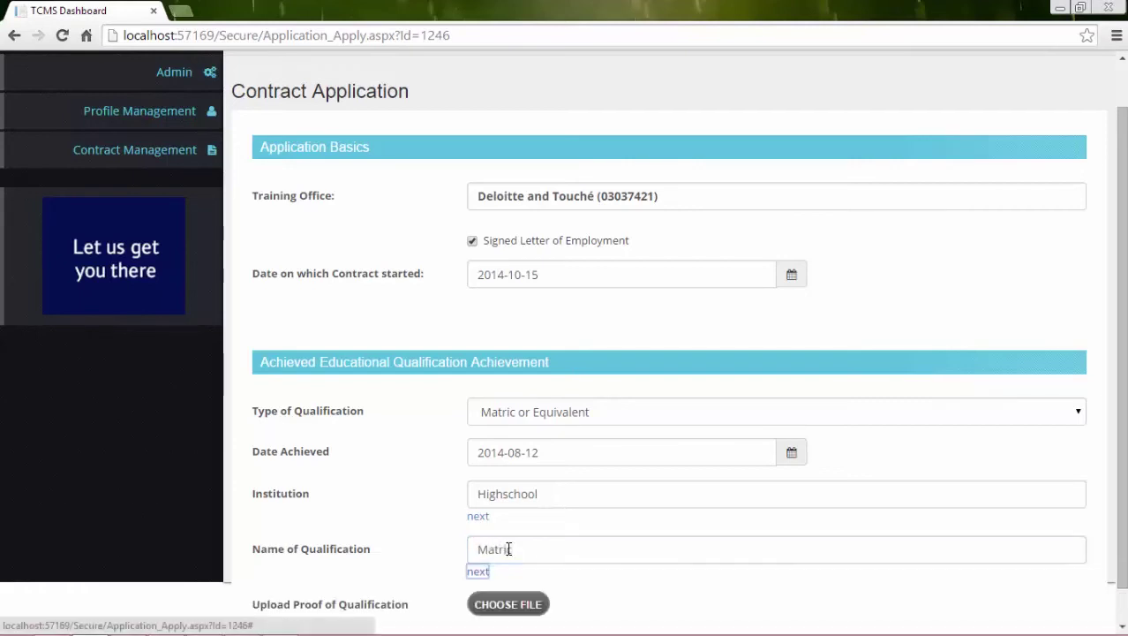
scroll(461, 527, "down", 1)
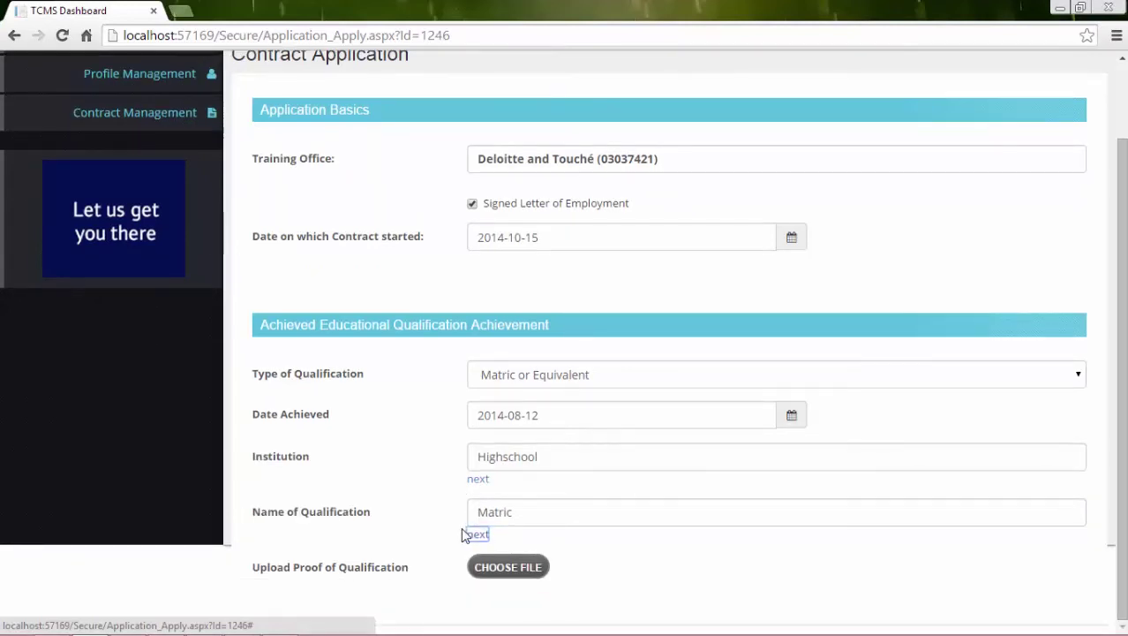
Step: Upload Document.pdf from the Downloads folder as the Matric proof of qualification
left_click(523, 567)
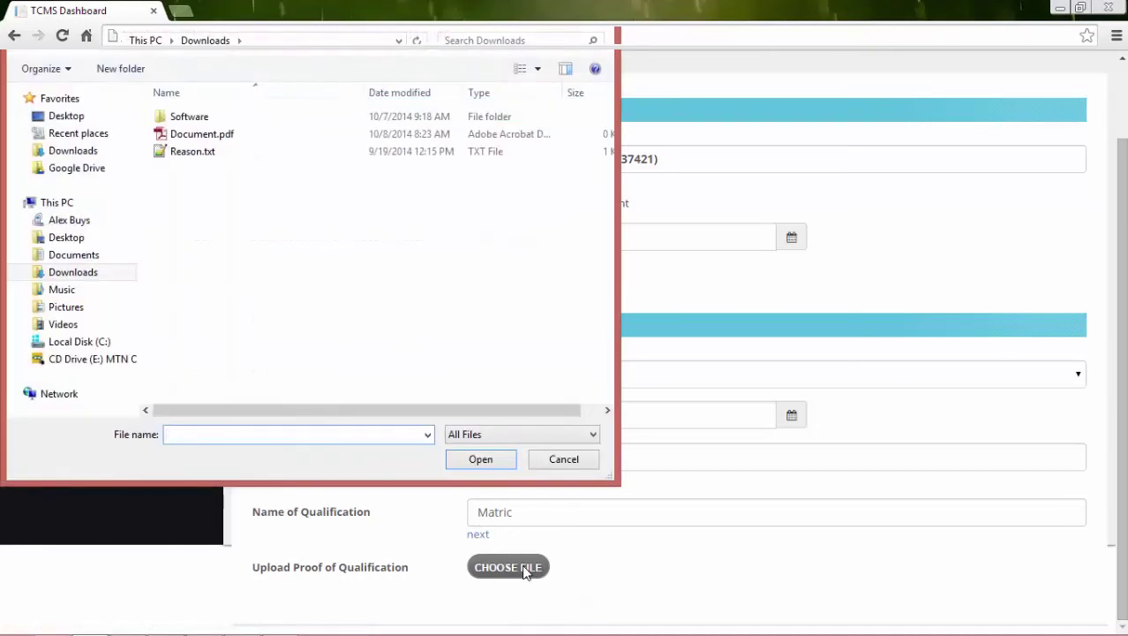
left_click(208, 135)
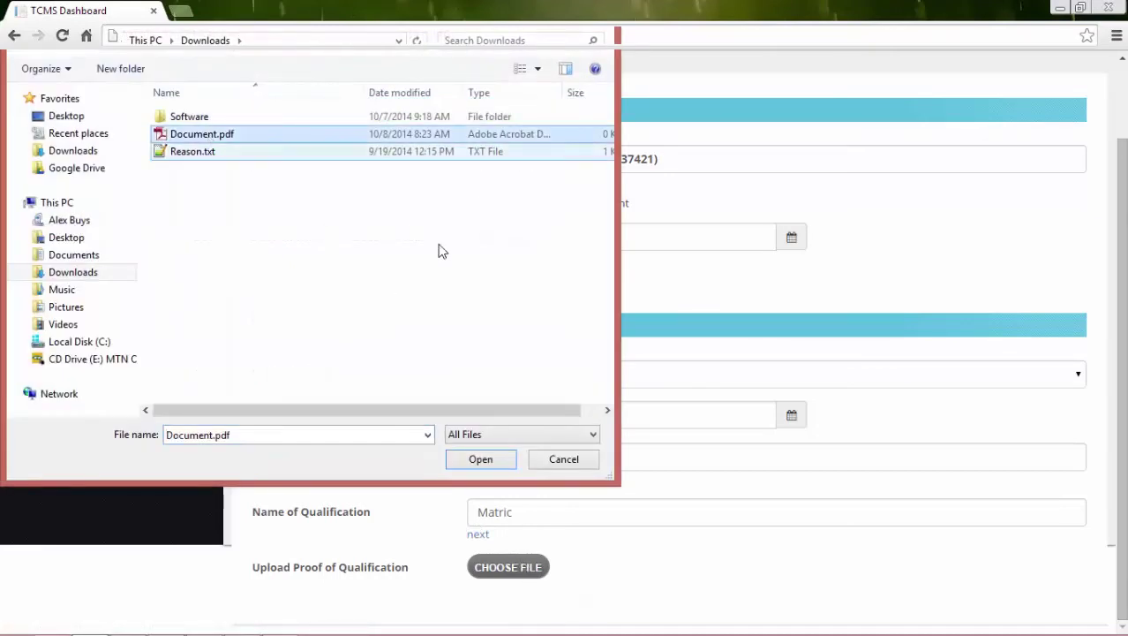
left_click(482, 460)
scroll(468, 459, "down", 3)
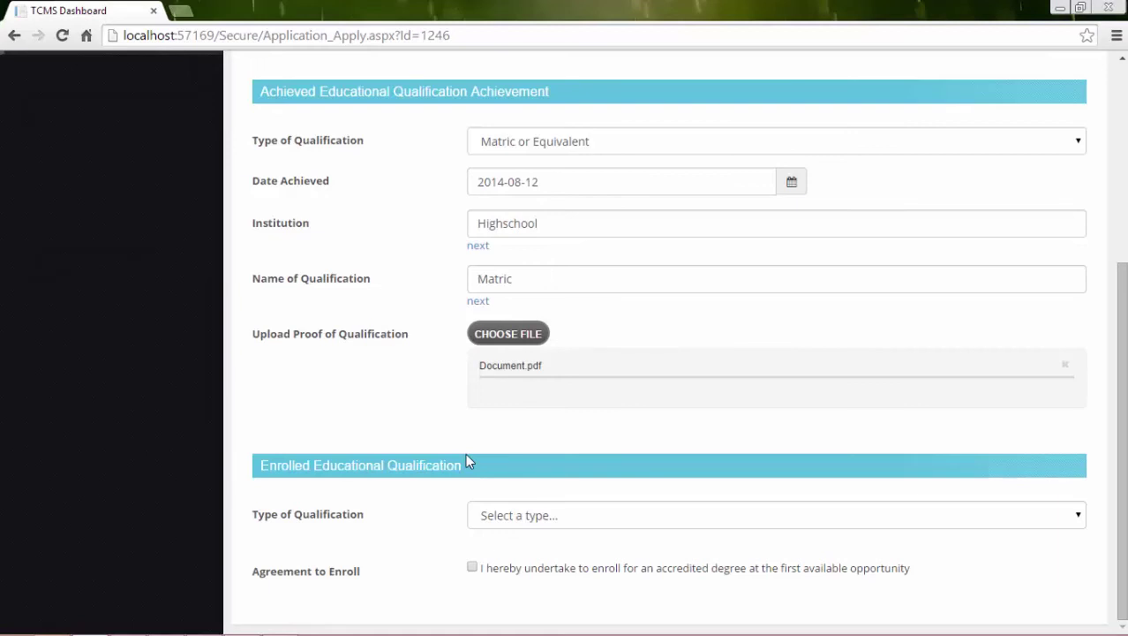
Step: Set the enrolled qualification to Accredited Degree, University of Cape Town, BCOMFA
left_click(533, 518)
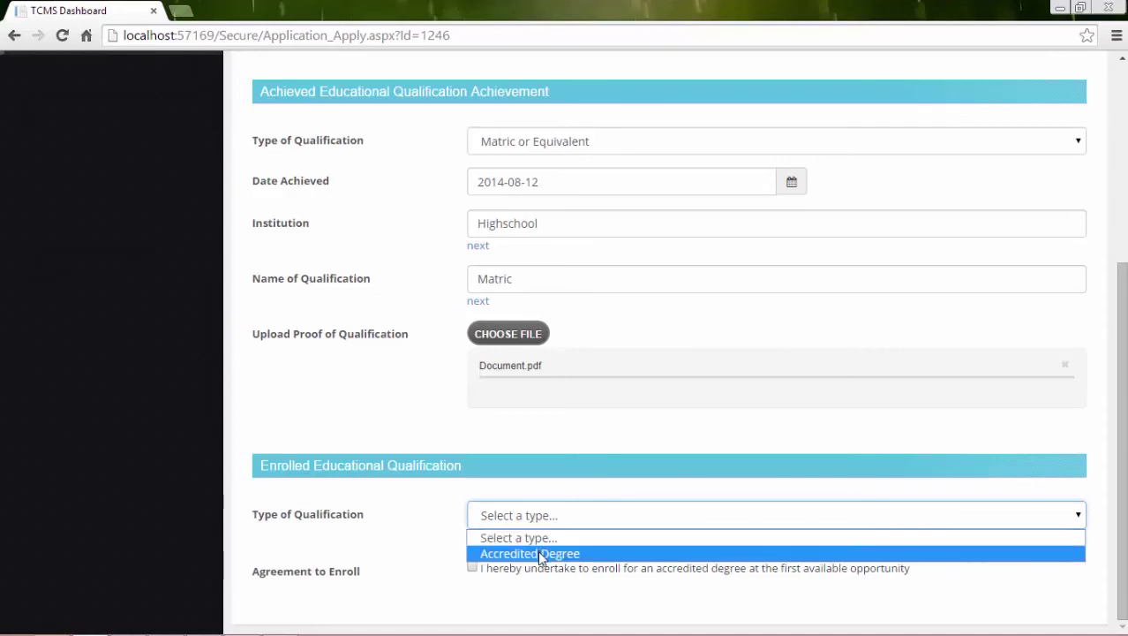
left_click(538, 552)
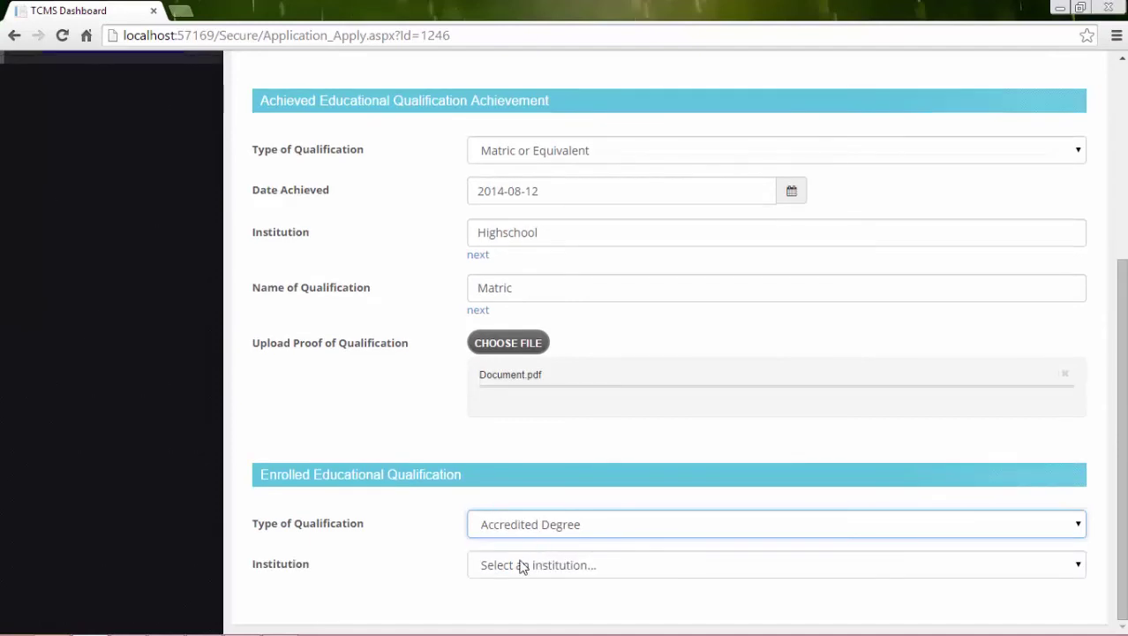
left_click(527, 566)
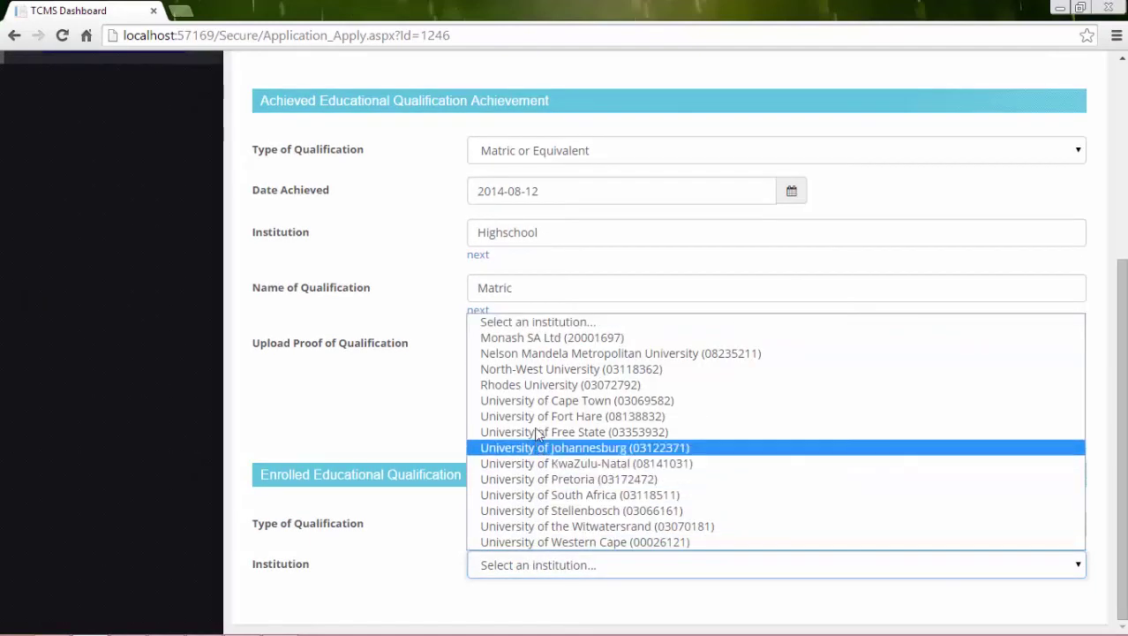
left_click(536, 400)
left_click(552, 567)
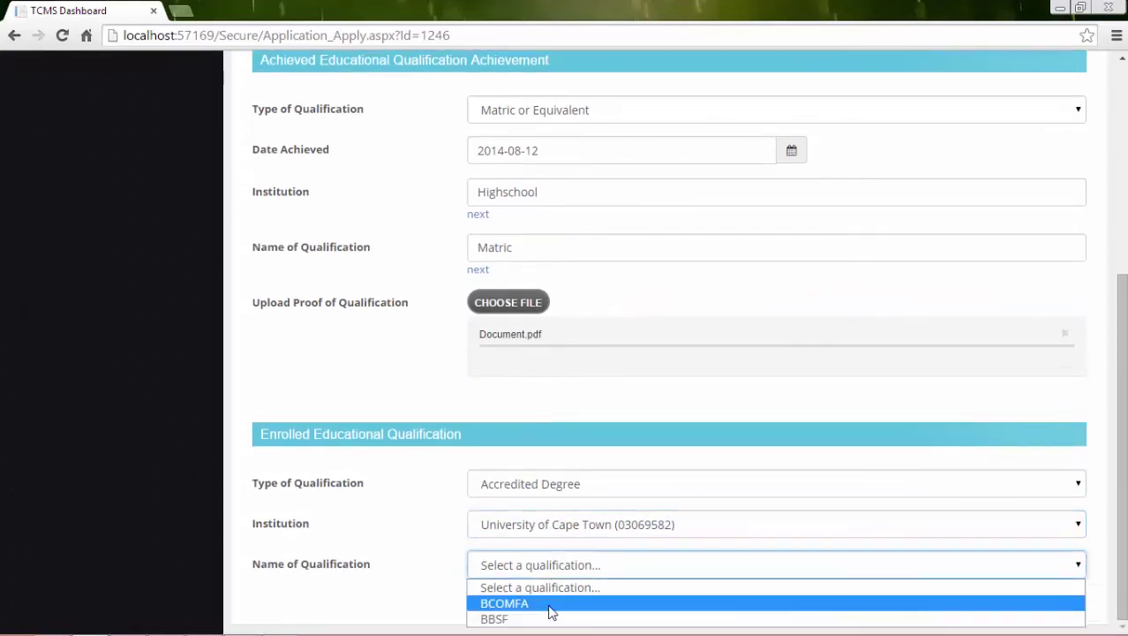
left_click(550, 604)
scroll(569, 592, "down", 1)
scroll(569, 592, "up", 1)
Step: Attach Document.pdf as proof of the enrolled qualification
left_click(534, 603)
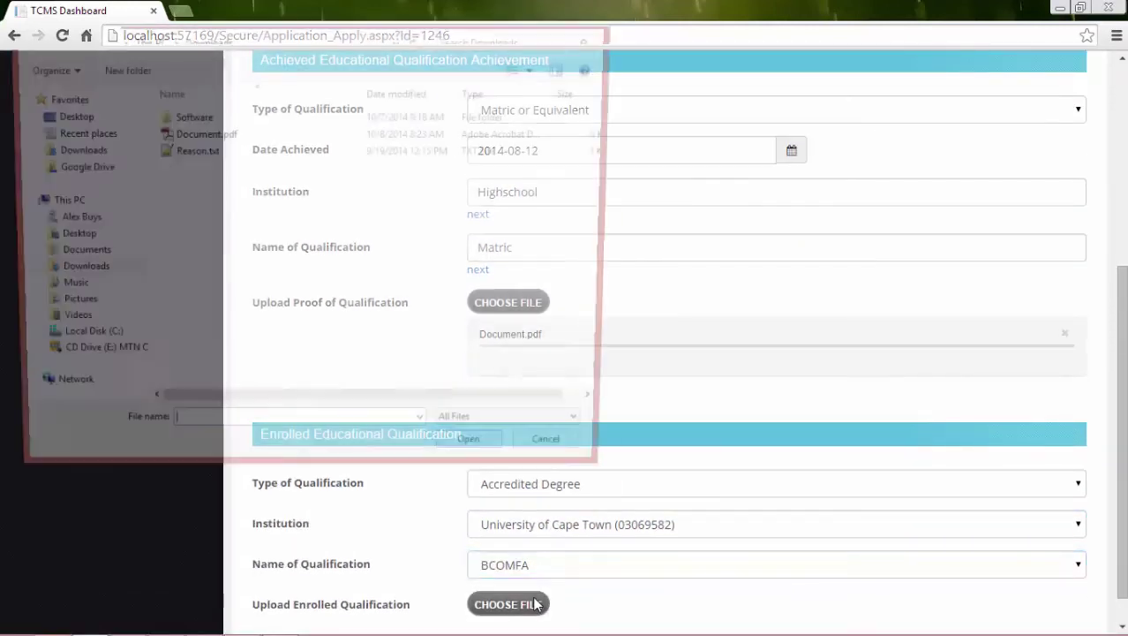
double_click(233, 134)
scroll(254, 184, "down", 6)
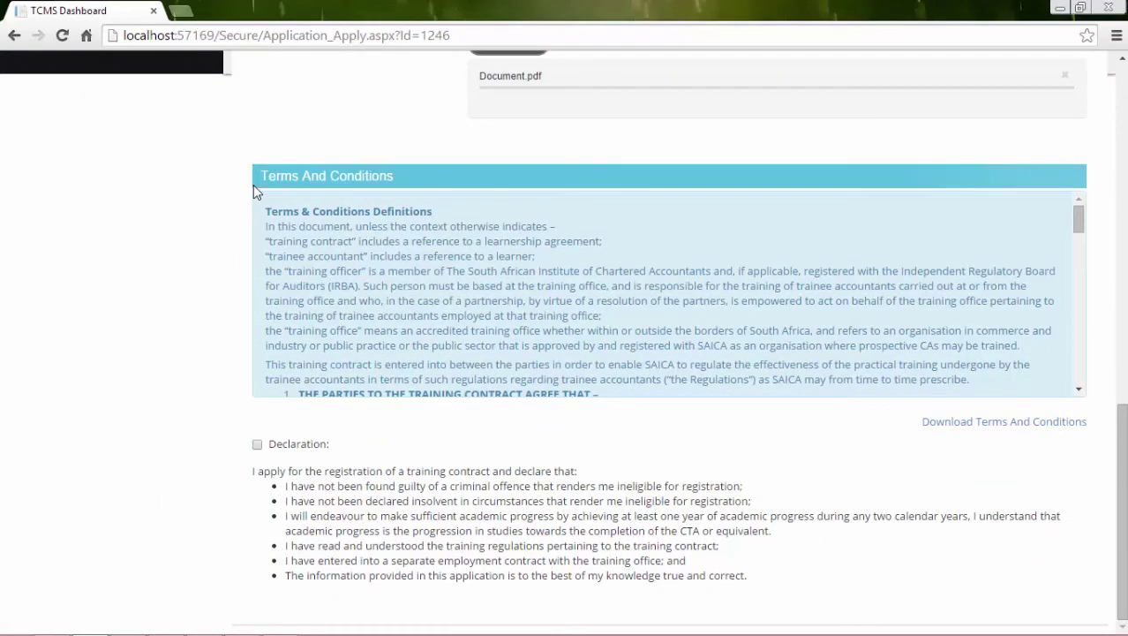
Step: Tick the Declaration checkbox and submit with Upload And Send Request
left_click(257, 445)
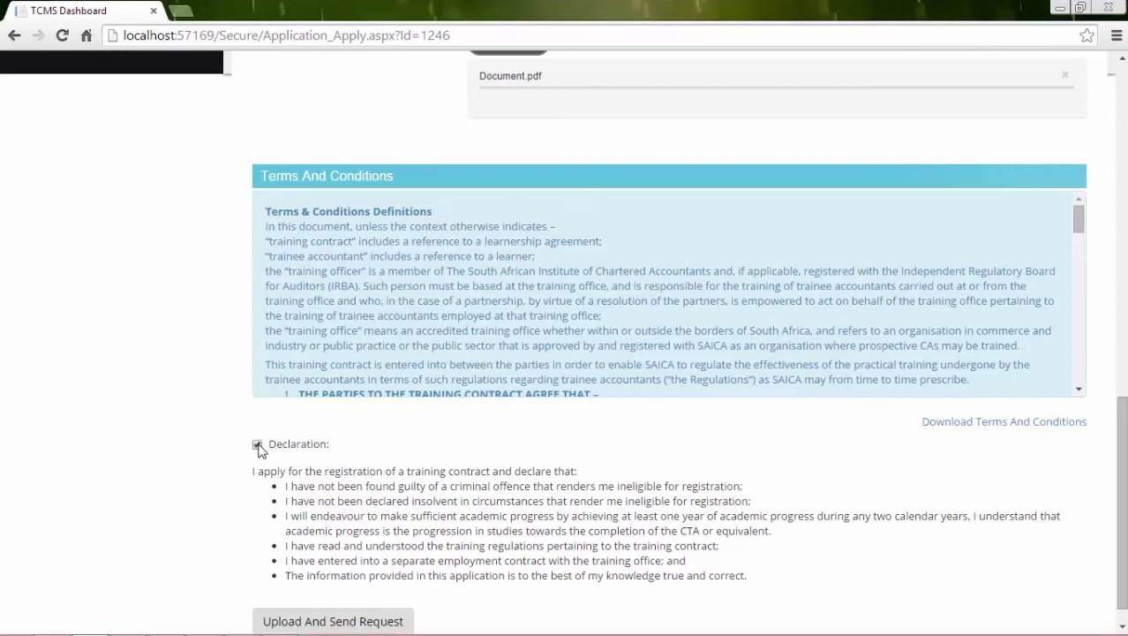
scroll(258, 450, "down", 1)
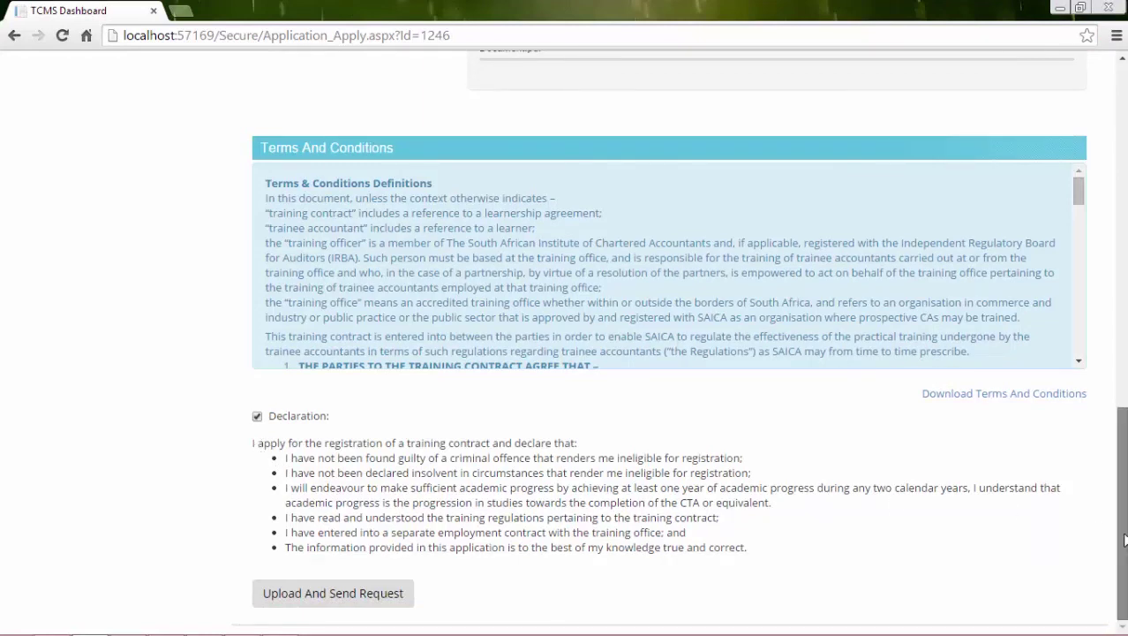
left_click_drag(1123, 541, 1117, 456)
scroll(1117, 502, "down", 2)
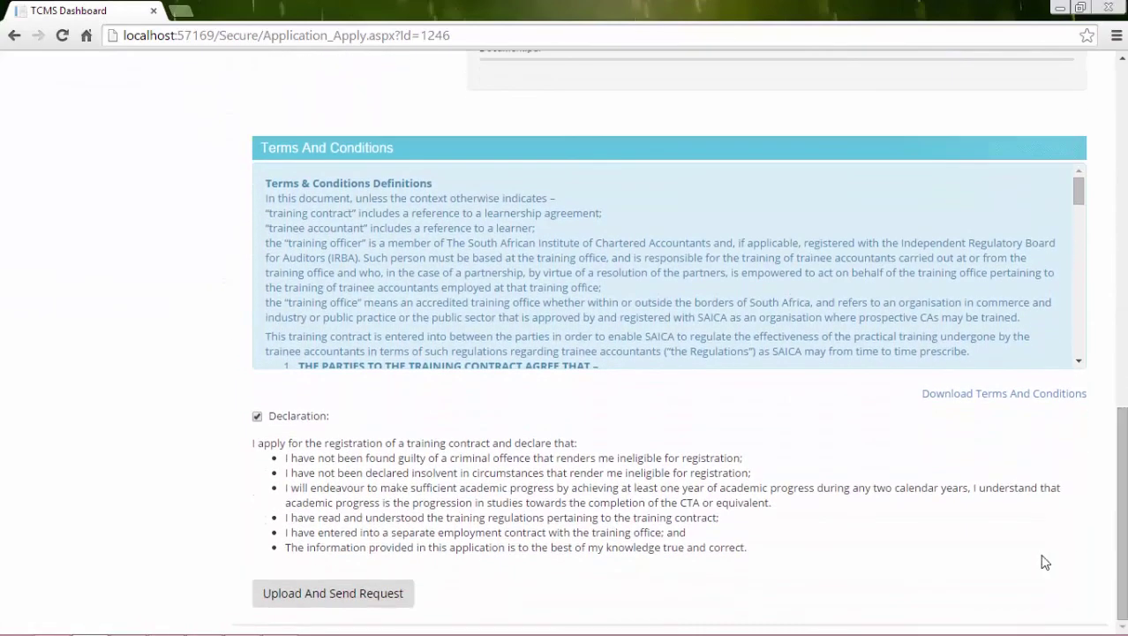
left_click(383, 596)
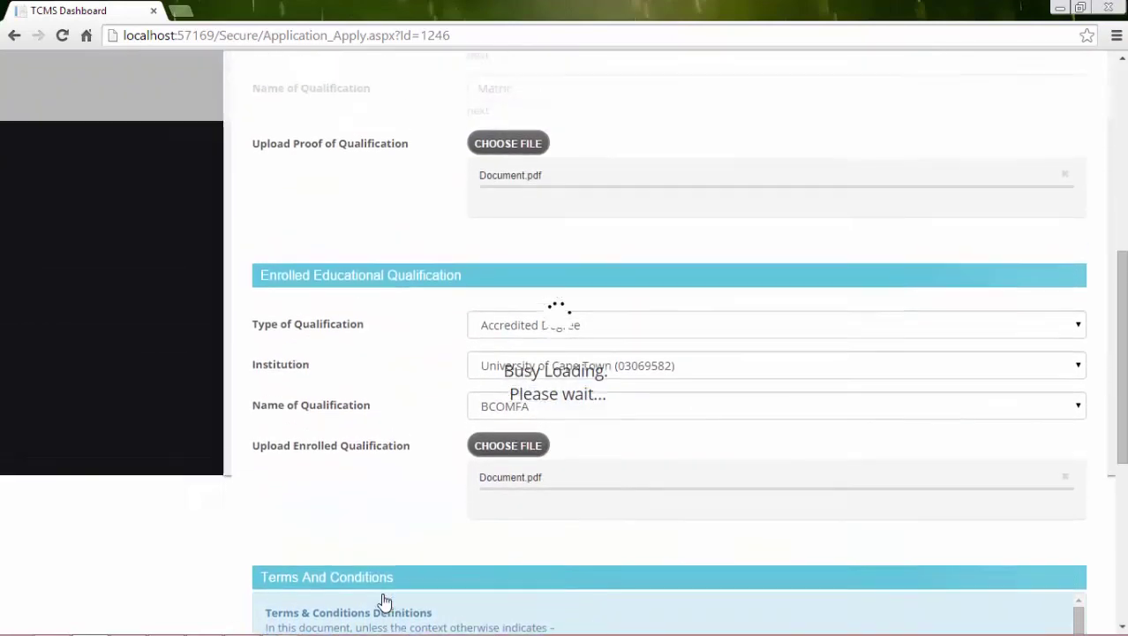